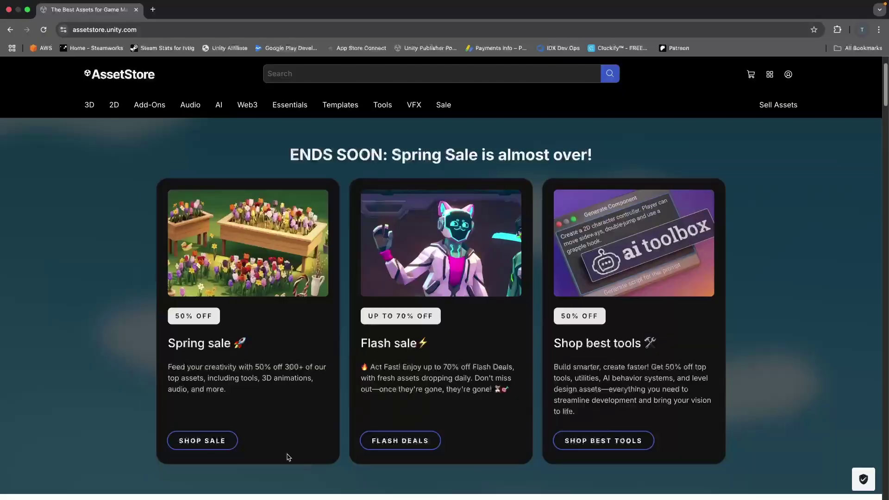
Step: Open the 562 SHOP SALE results and scroll down past Behavior Designer Pro
click(192, 441)
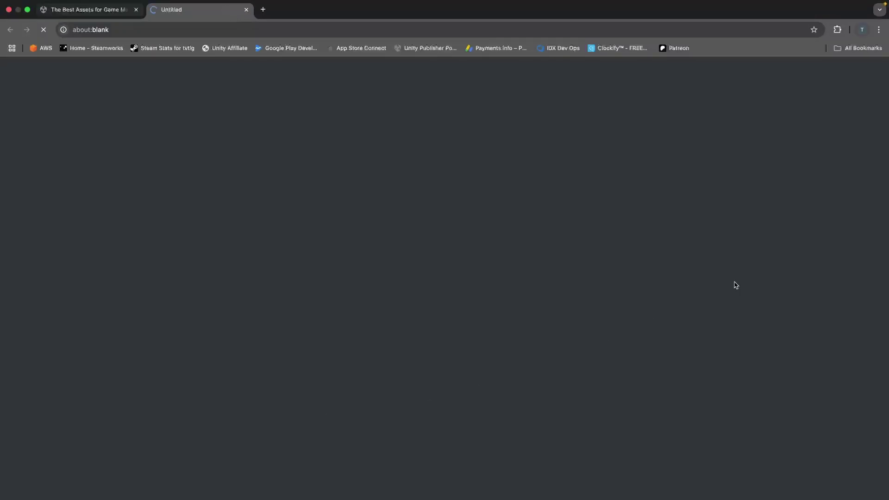
scroll(835, 167, down, 5)
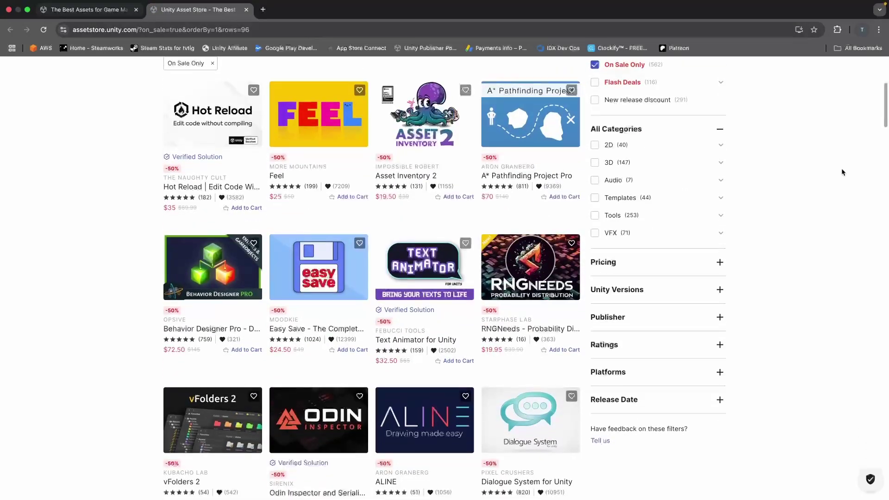
scroll(842, 172, down, 3)
drag(885, 134, 886, 233)
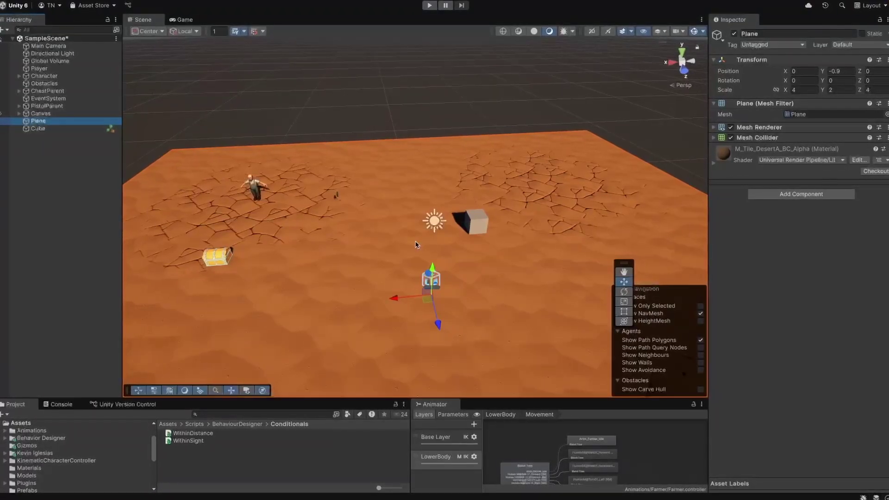
Step: Drag the Cube across the desert toward the chest and expand its Behavior Tree component
click(465, 223)
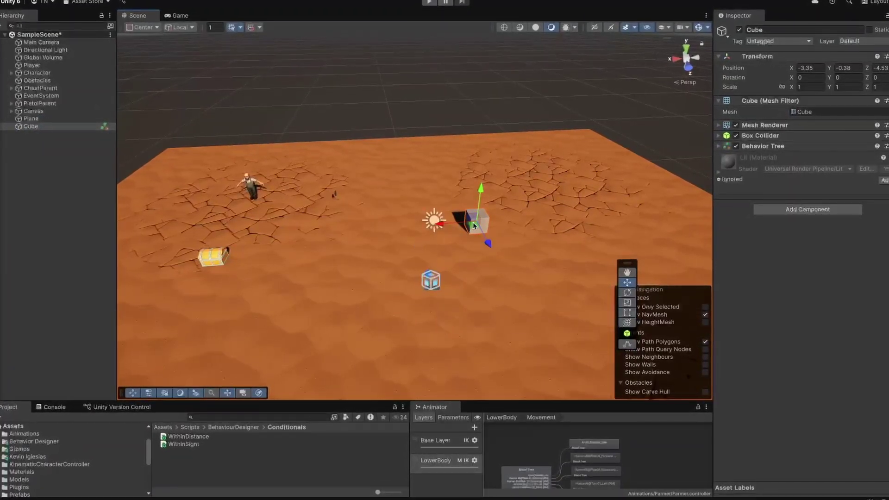
drag(472, 224, 466, 209)
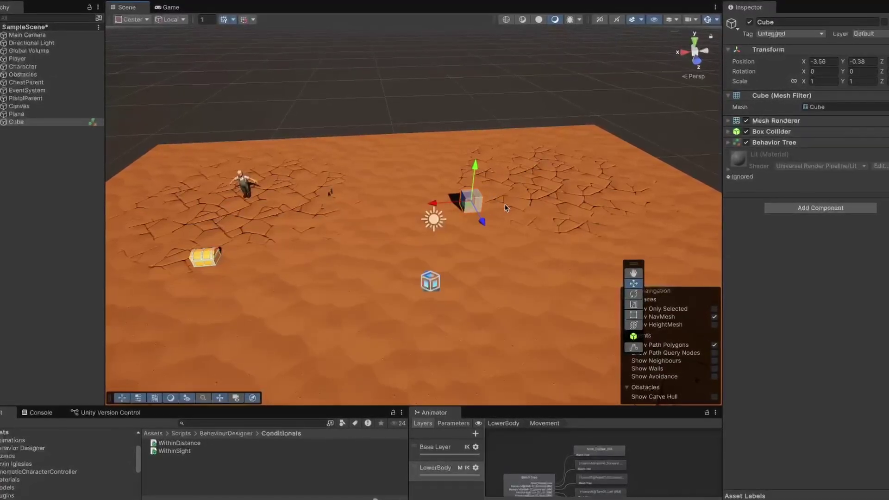
drag(464, 206, 281, 198)
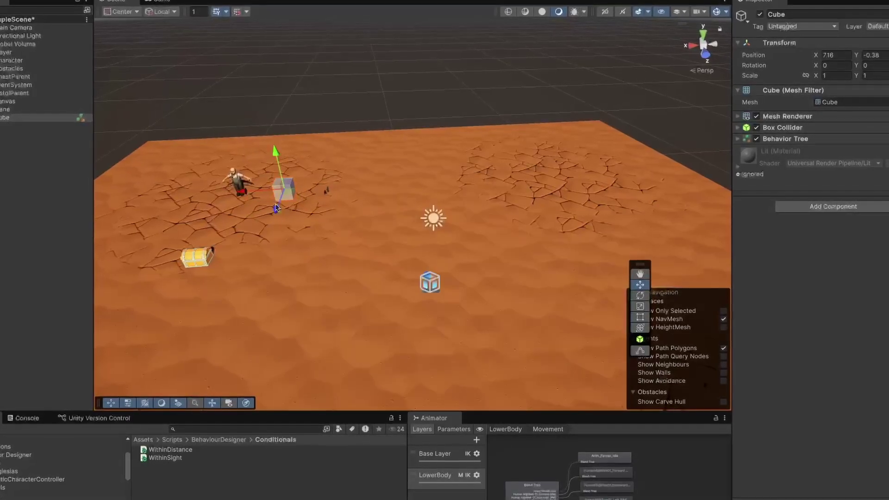
middle_drag(308, 241, 434, 216)
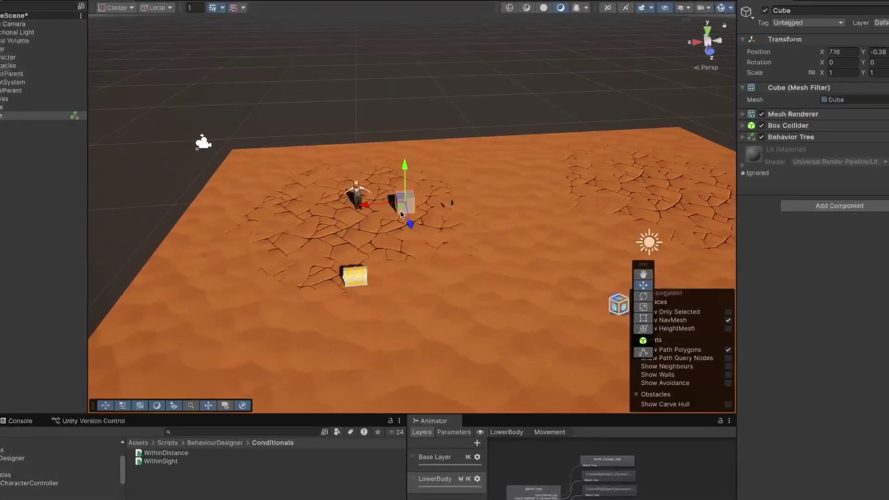
drag(403, 204, 536, 209)
scroll(537, 209, down, 3)
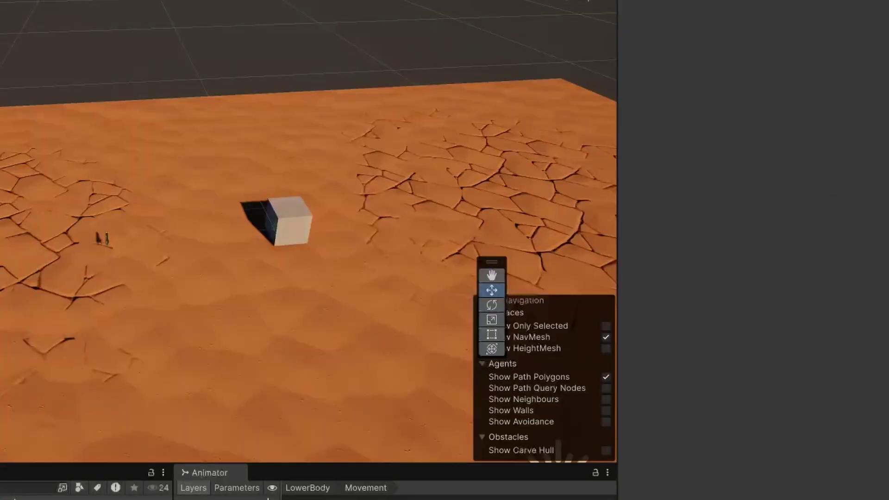
click(736, 91)
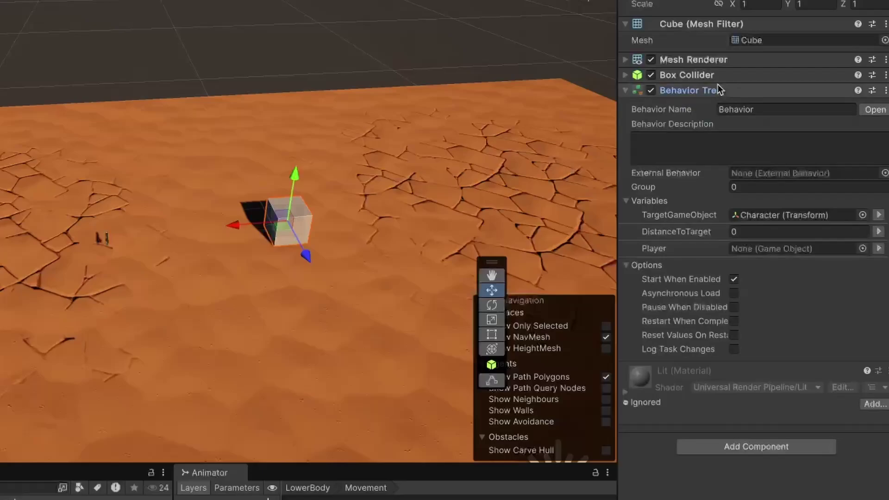
Step: Open the Cube's tree in Behavior Designer, show the Tasks list, and raise the Selector toward Entry
click(876, 110)
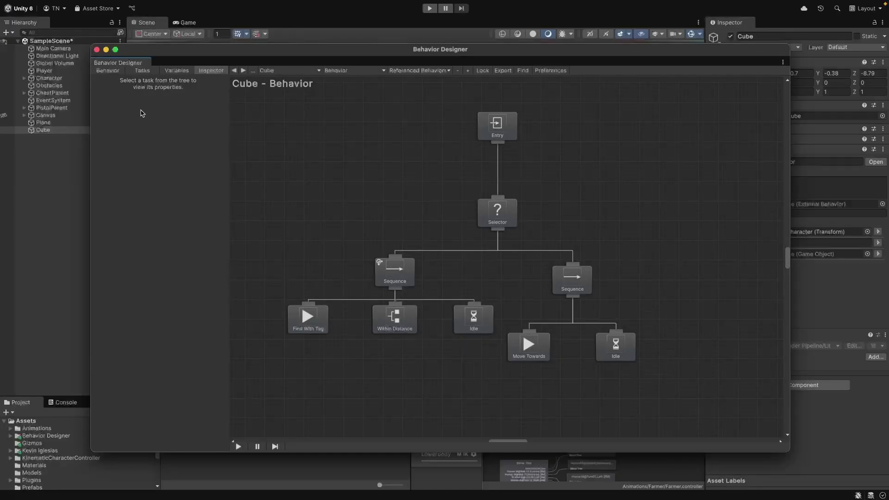
click(141, 71)
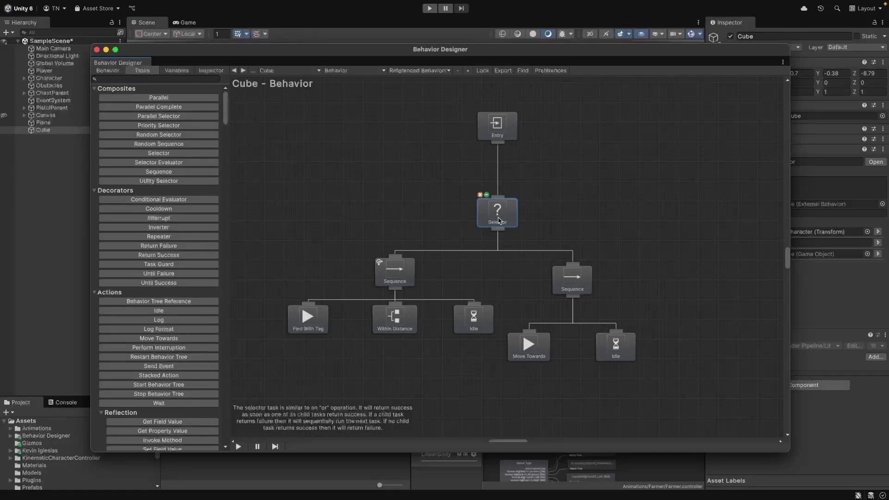
drag(499, 202, 498, 186)
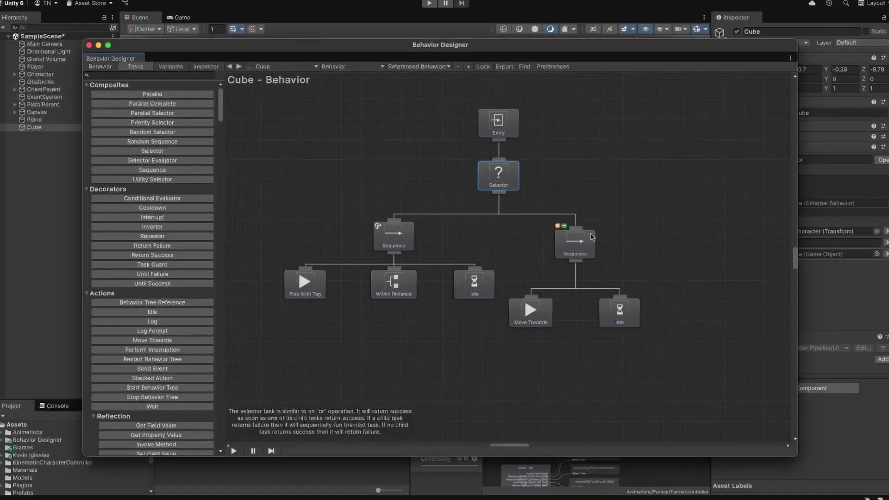
Step: Raise the right Sequence, Move Towards and Idle nodes so Move Towards and Idle line up
drag(587, 241, 587, 233)
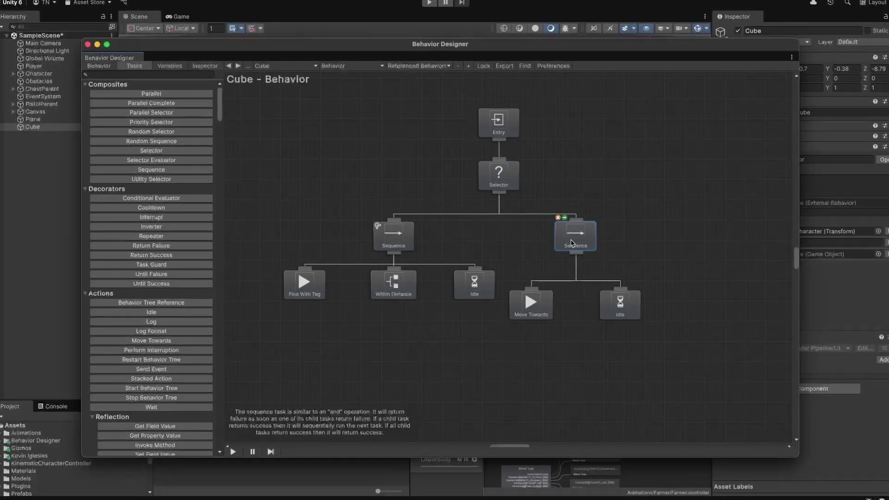
drag(536, 312, 537, 295)
drag(615, 314, 625, 298)
click(657, 294)
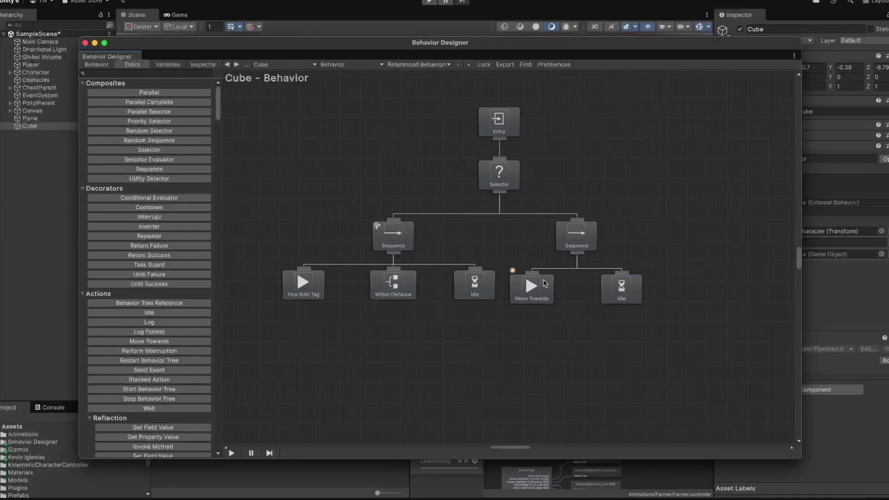
drag(634, 291, 630, 291)
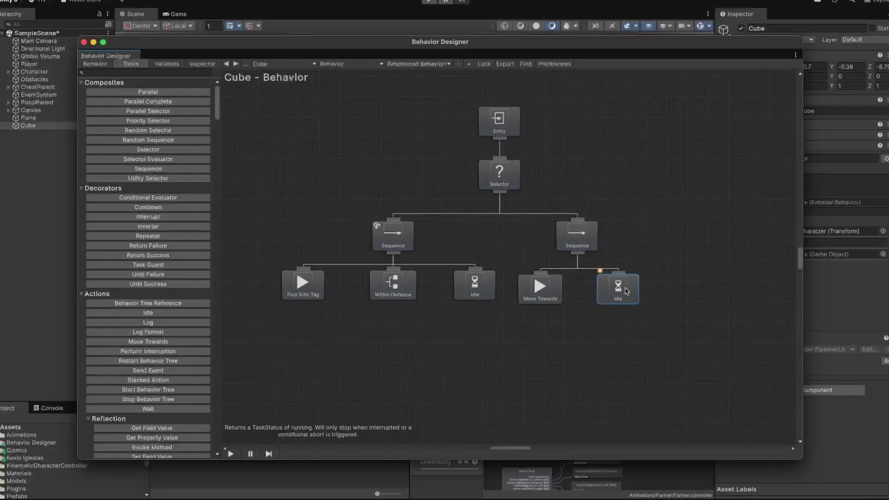
click(635, 269)
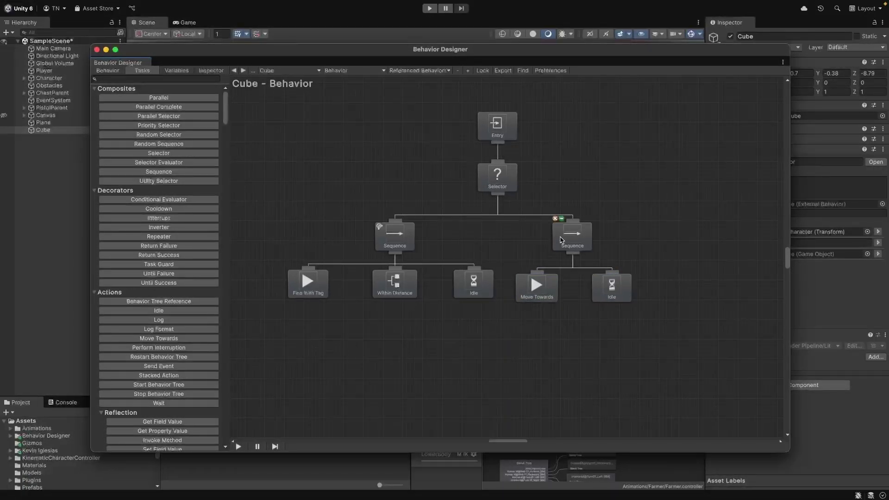
Step: Read the Selector and left Sequence descriptions, then show Within Distance's properties in the Inspector
click(499, 180)
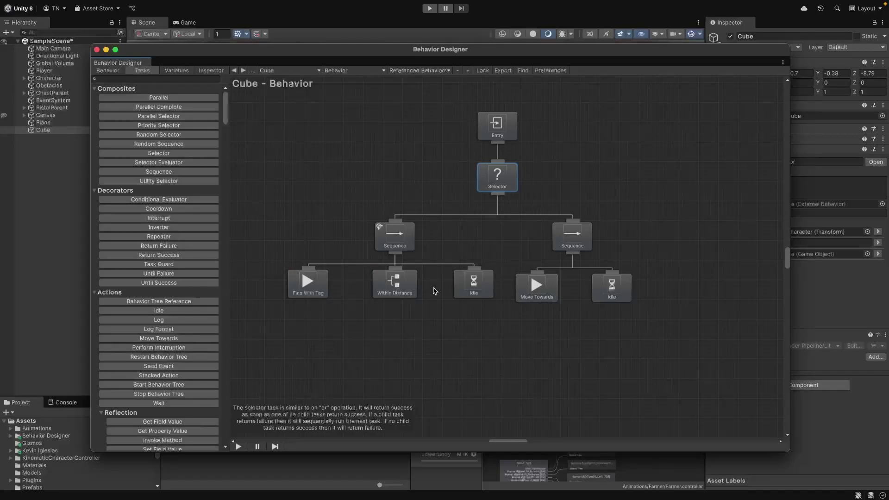
click(407, 241)
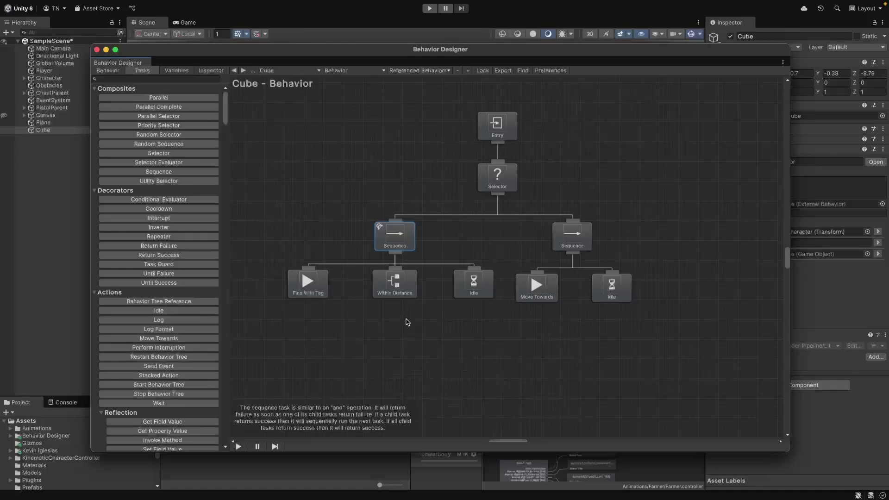
click(401, 293)
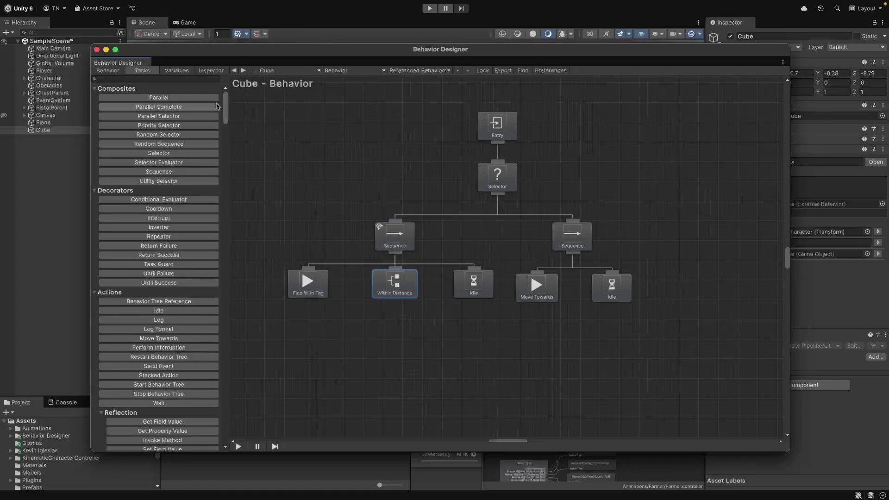
click(211, 71)
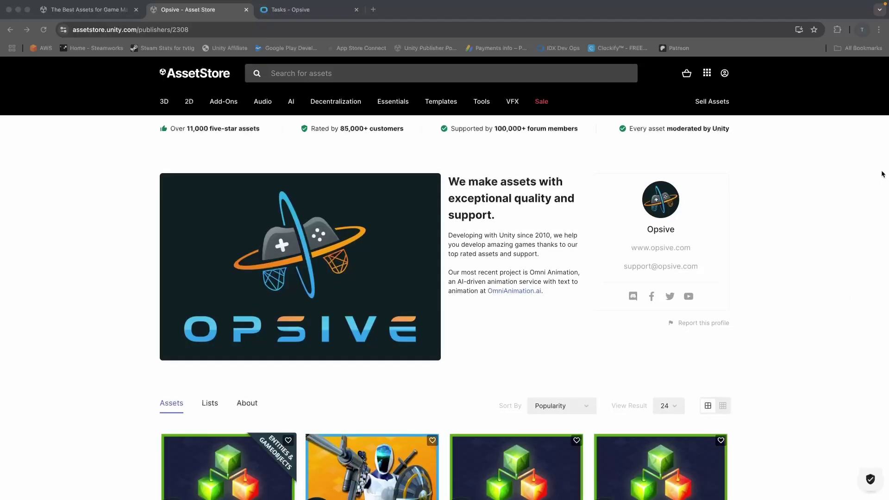
Step: Scroll Opsive's publisher assets and Quick Look the Behavior Designer - Movement Pack
scroll(880, 172, down, 7)
scroll(861, 195, down, 5)
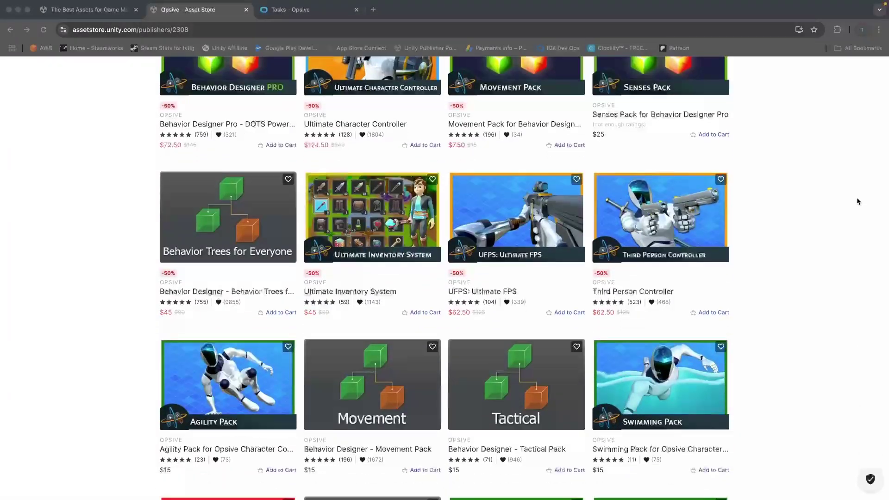
scroll(858, 201, down, 1)
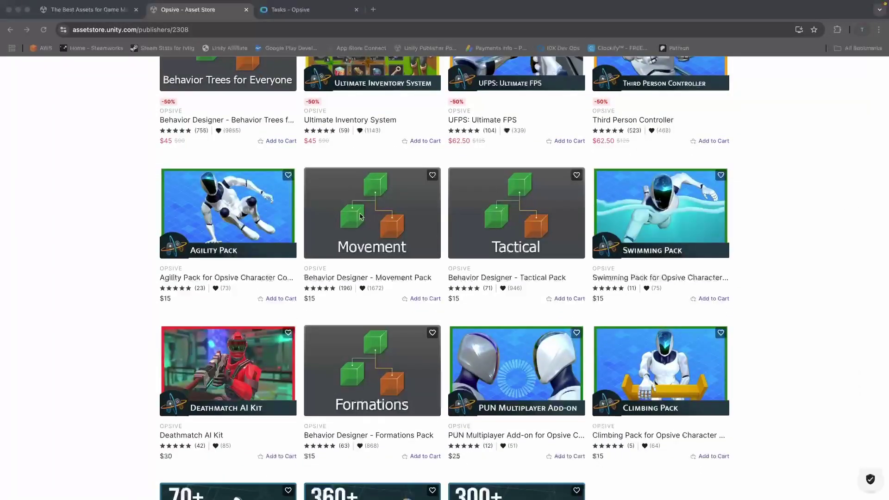
mouse_move(364, 217)
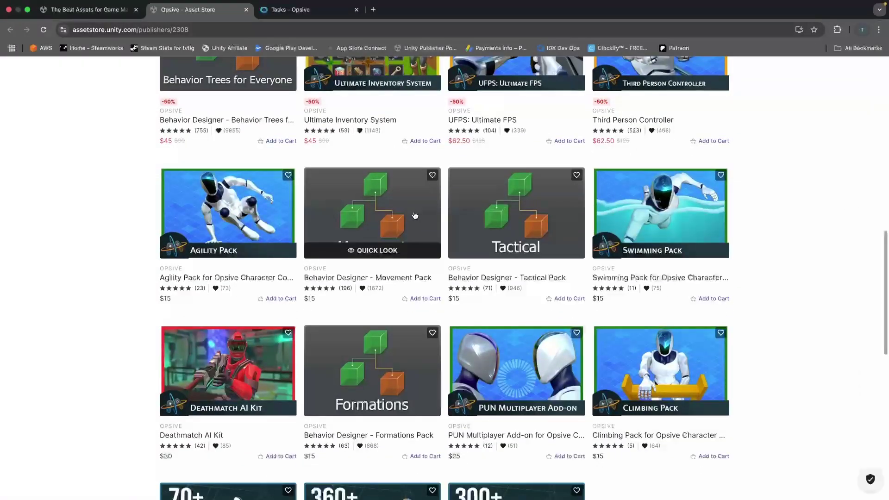
click(371, 251)
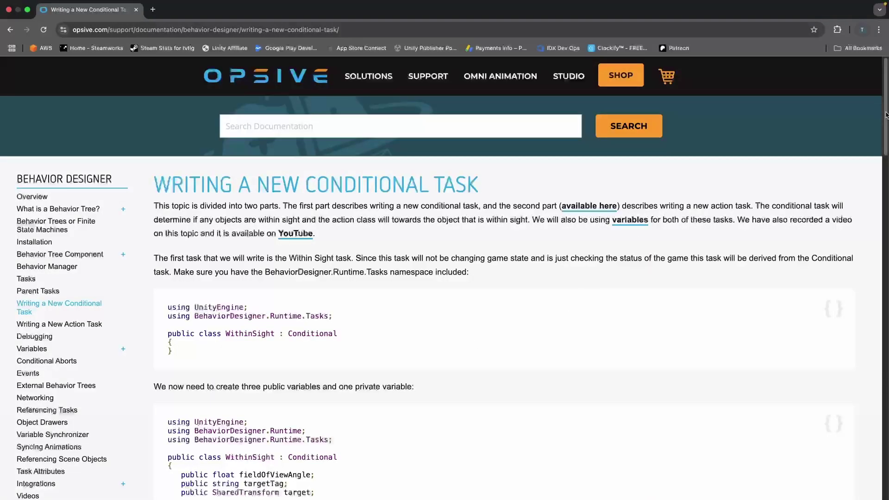
Step: Scroll the conditional task guide past the variables and OnAwake to the OnUpdate and WithinSight code
scroll(886, 115, down, 5)
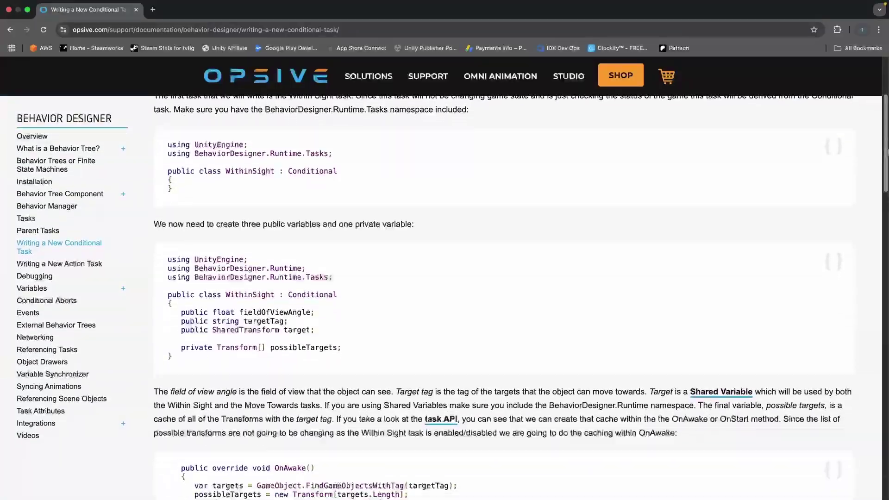
scroll(521, 273, down, 10)
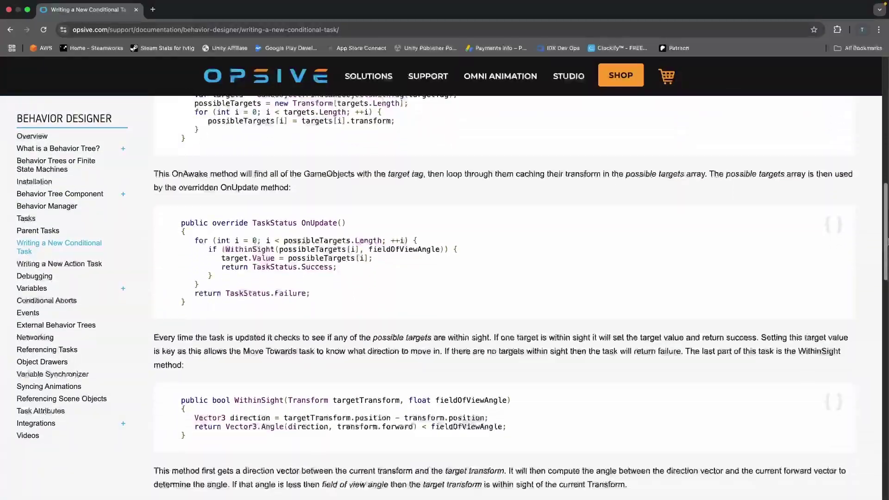
scroll(521, 274, down, 4)
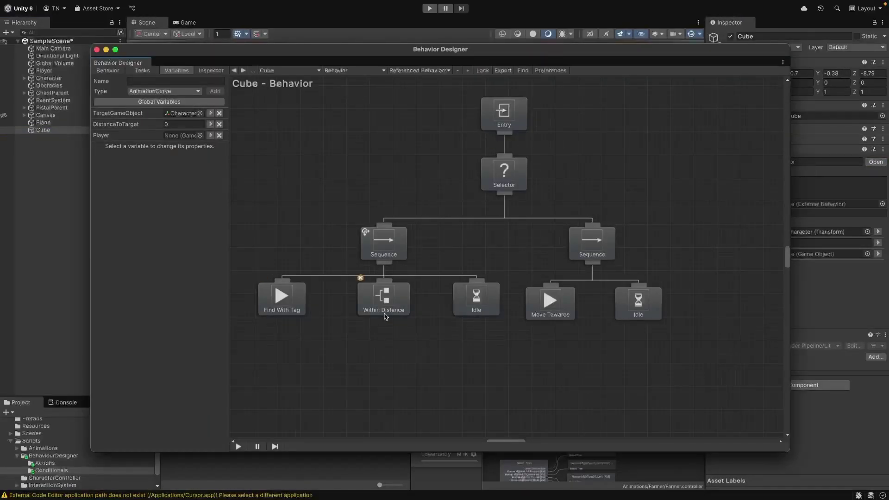
Step: Select the Within Distance, Idle, right Sequence and Move Towards nodes in turn
click(392, 303)
click(480, 305)
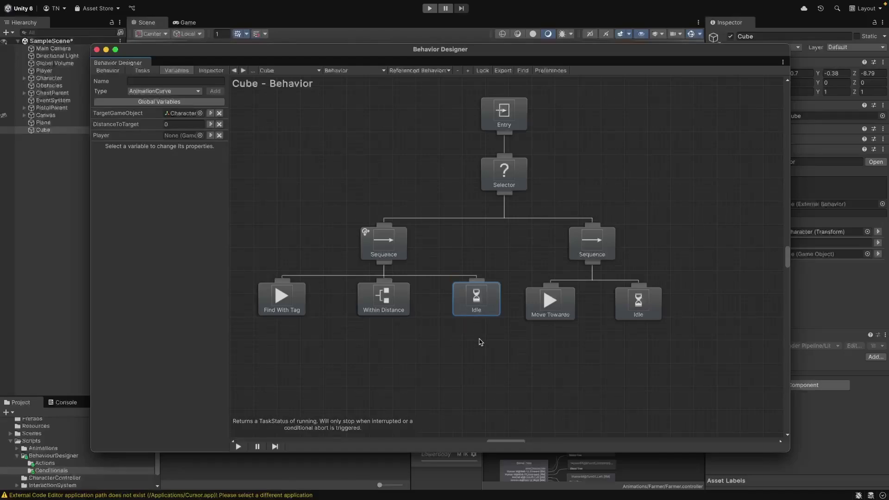
click(589, 255)
drag(695, 231, 525, 321)
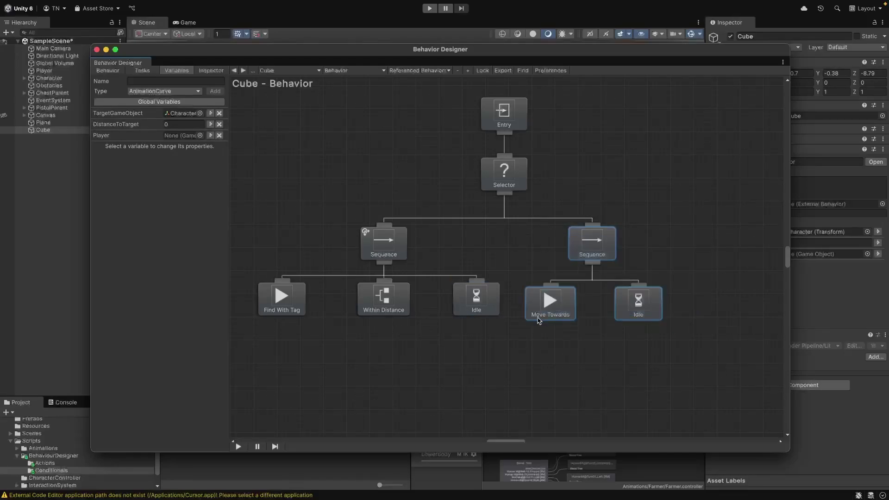
click(609, 241)
click(573, 314)
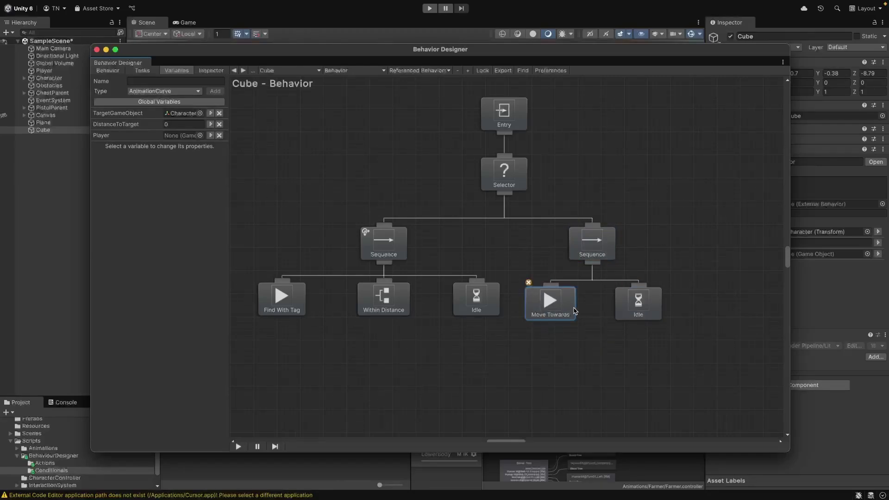
Step: Show Move Towards' Inspector properties: Target TargetGameObject, Speed 2, Arrive Distance 5
click(209, 71)
click(605, 244)
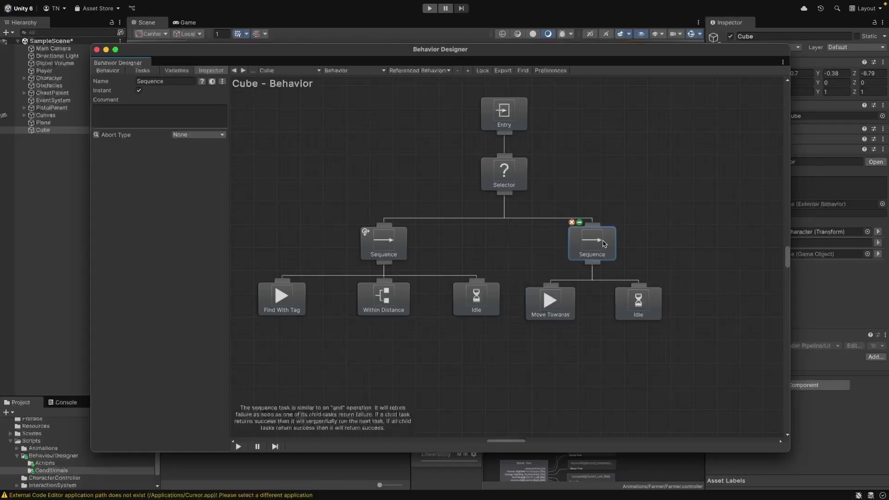
click(552, 311)
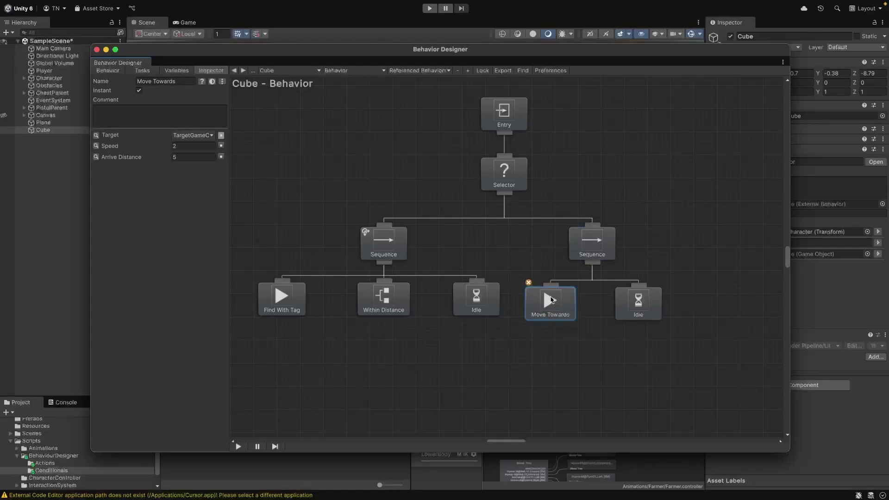
Step: Review the Writing a New Action Task guide's MoveTowards OnUpdate code, then return to Unity
key(ctrl+Right)
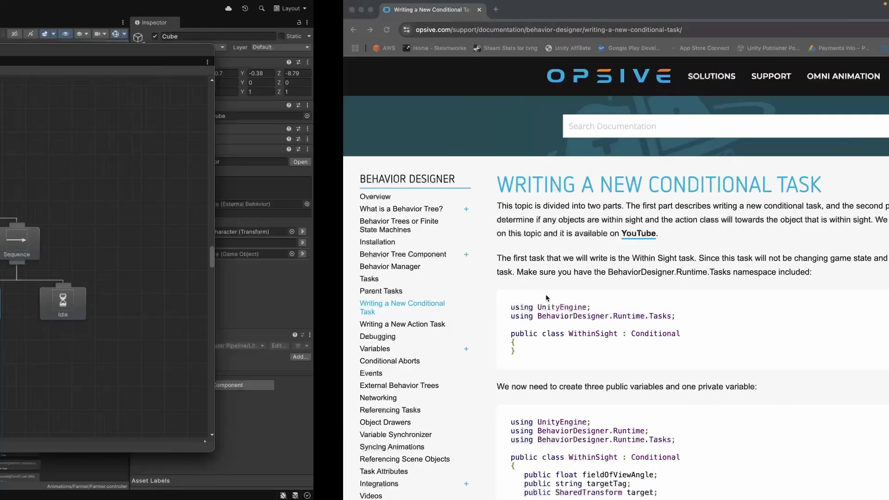
click(58, 327)
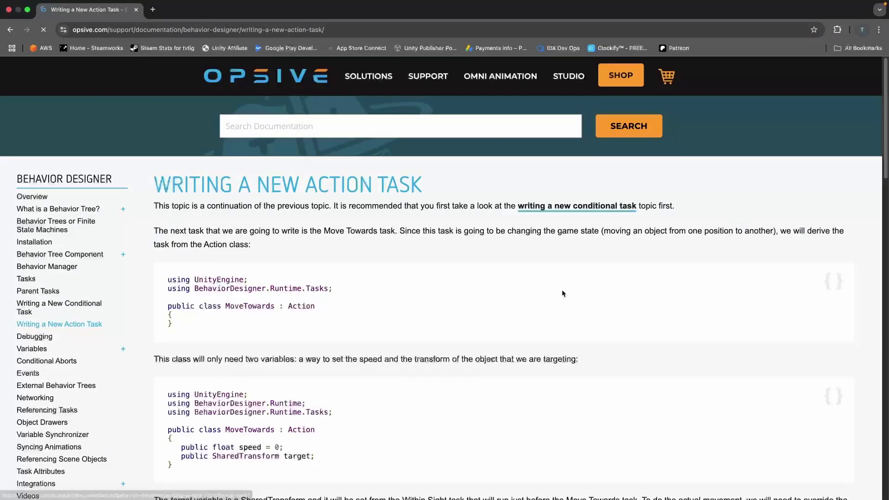
scroll(568, 292, down, 1)
drag(887, 150, 887, 284)
scroll(463, 295, down, 3)
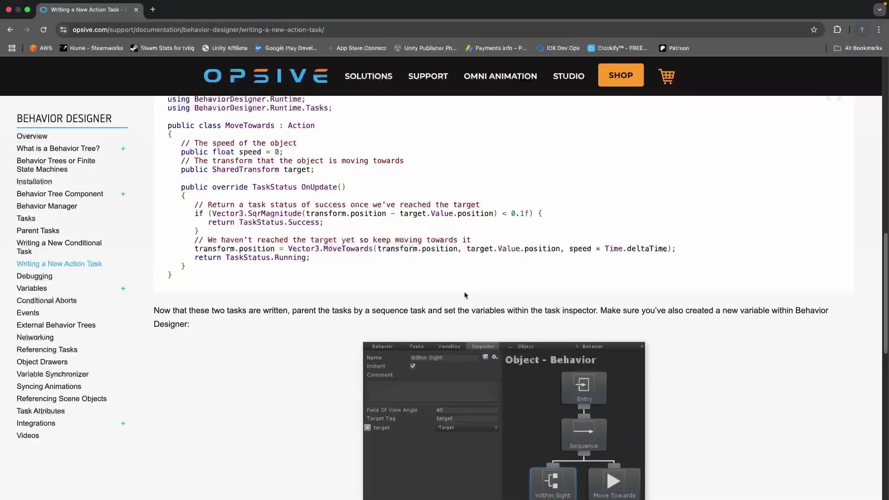
key(ctrl+Left)
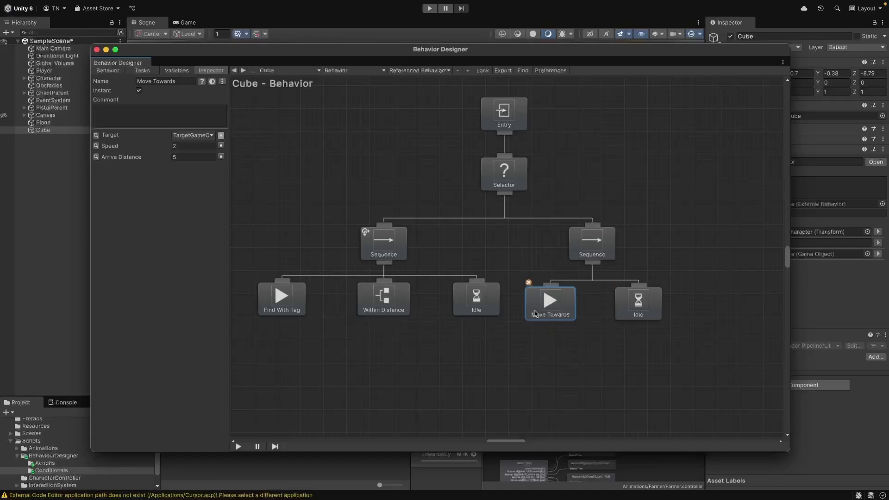
Step: Select the Idle after Move Towards, start Play mode, and select the left Sequence
click(635, 304)
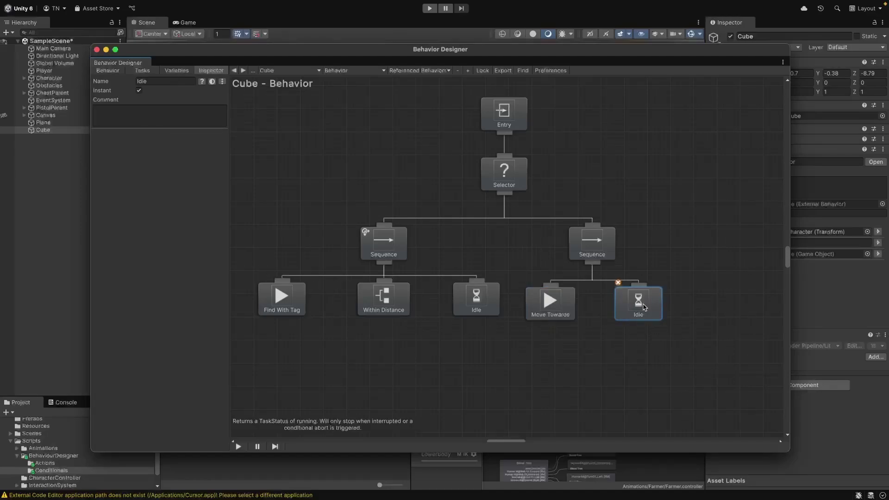
click(429, 9)
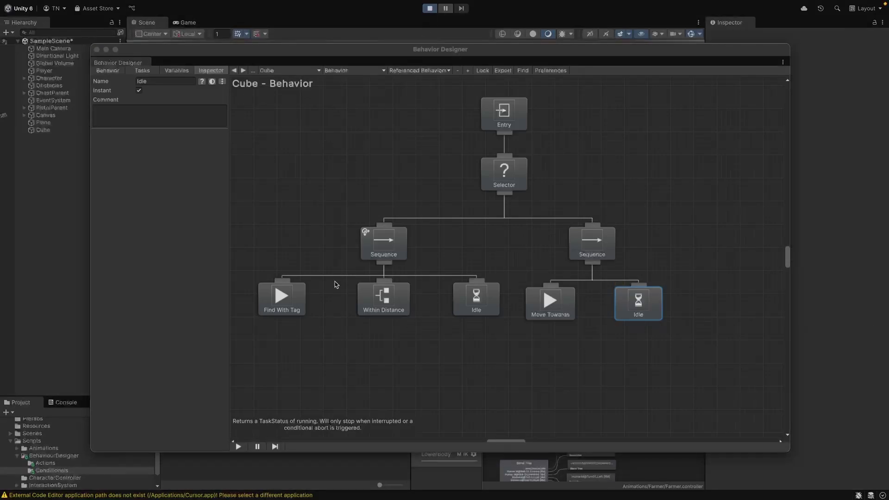
click(383, 259)
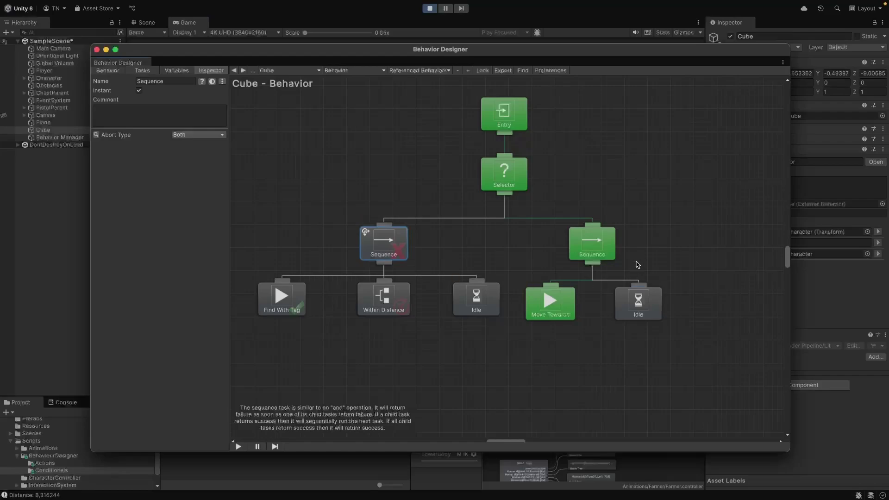
Step: Keep the left Sequence's Abort Type at Both and close the Behavior Designer window
mouse_move(383, 245)
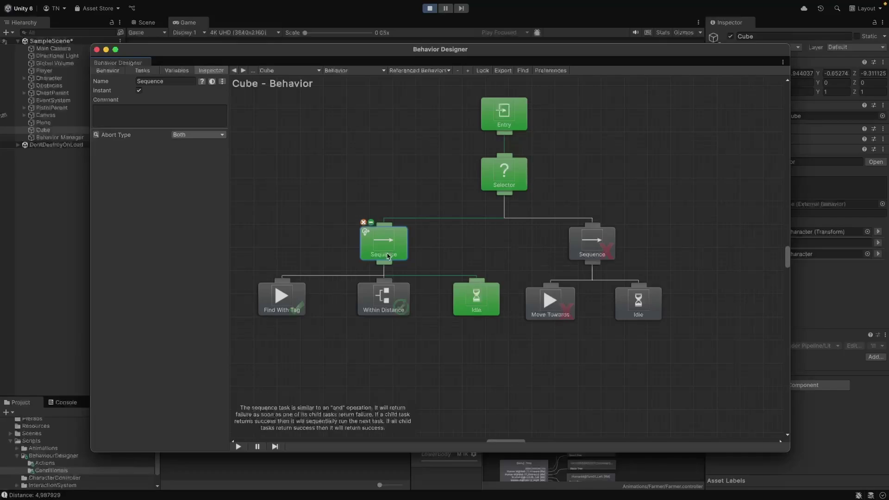
click(185, 139)
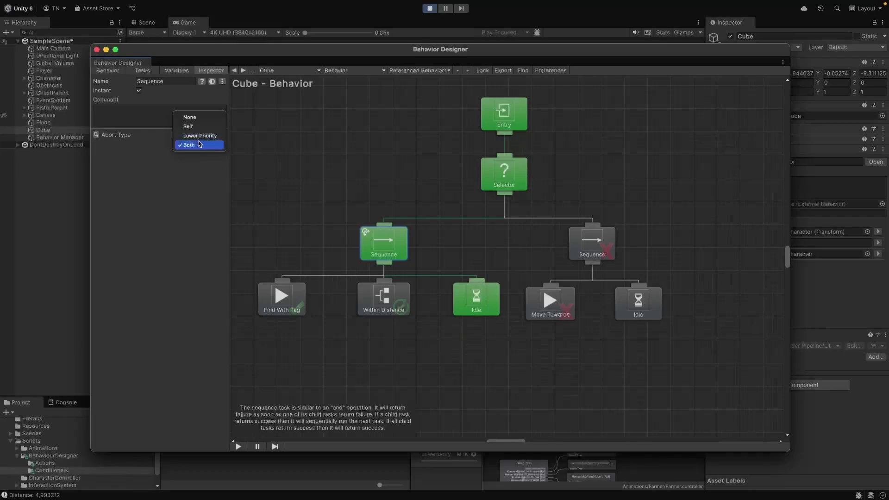
click(191, 146)
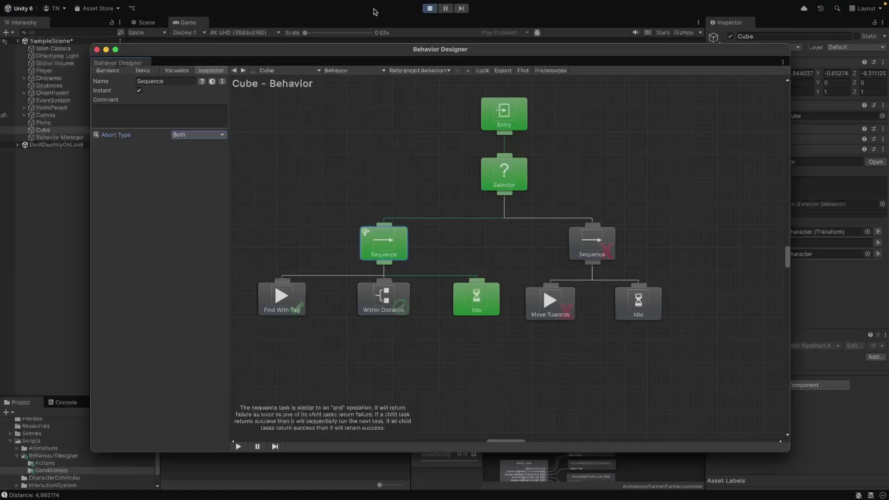
click(104, 48)
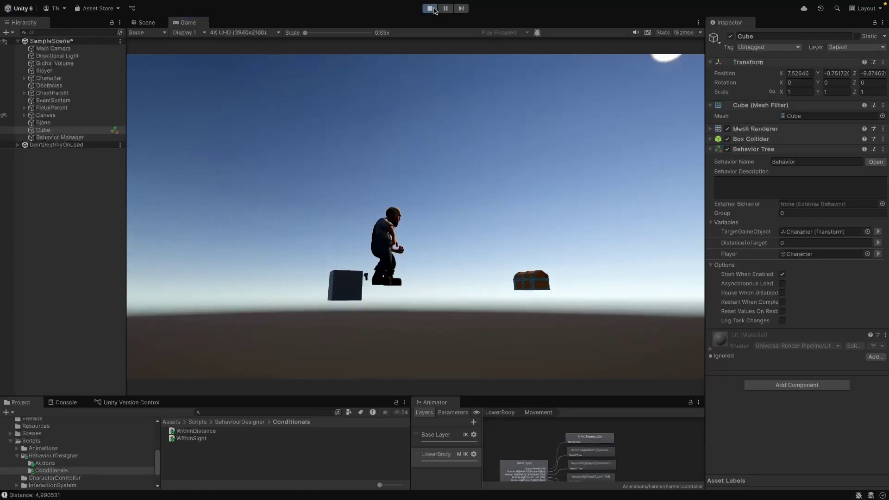
Step: Stop the running game, then click into the Game view to control the character
click(431, 8)
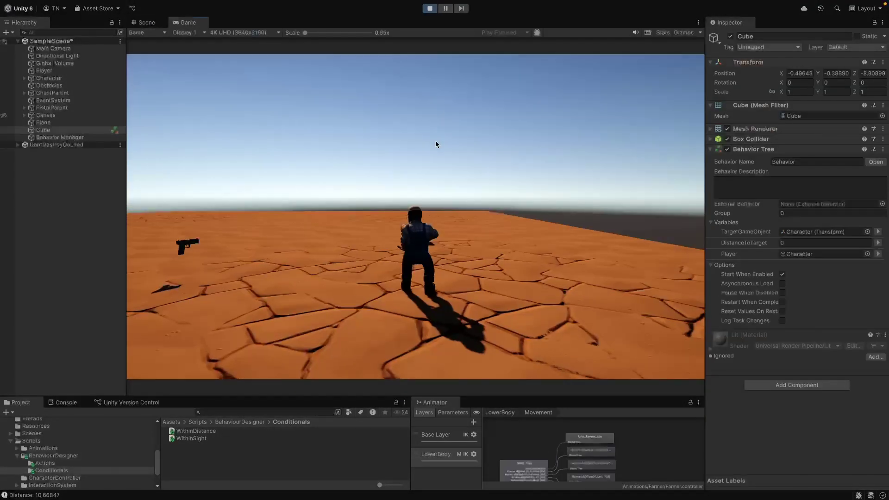
click(435, 144)
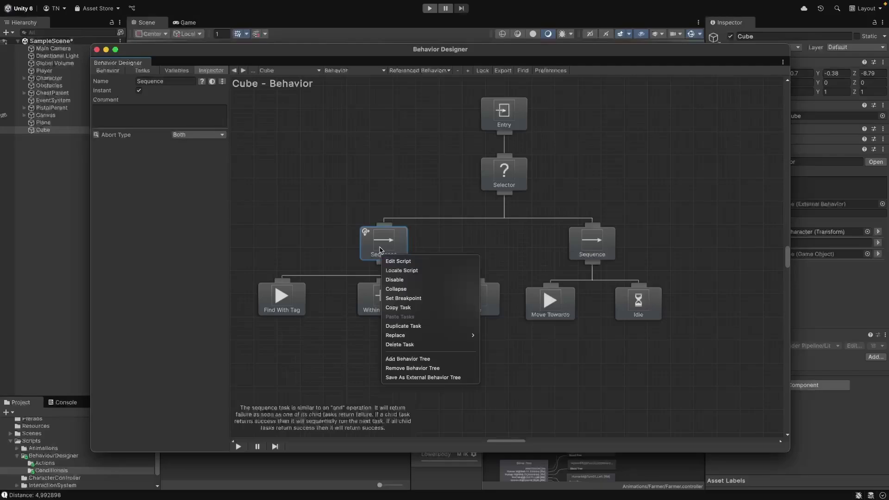
Step: Set a breakpoint on the first Sequence node, then test-run the Cube's tree while watching the Scene, and stop
click(403, 298)
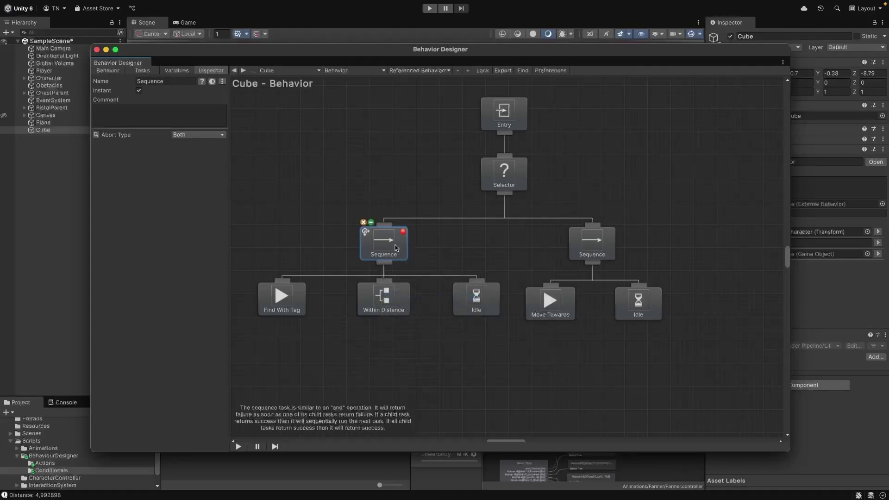
click(430, 8)
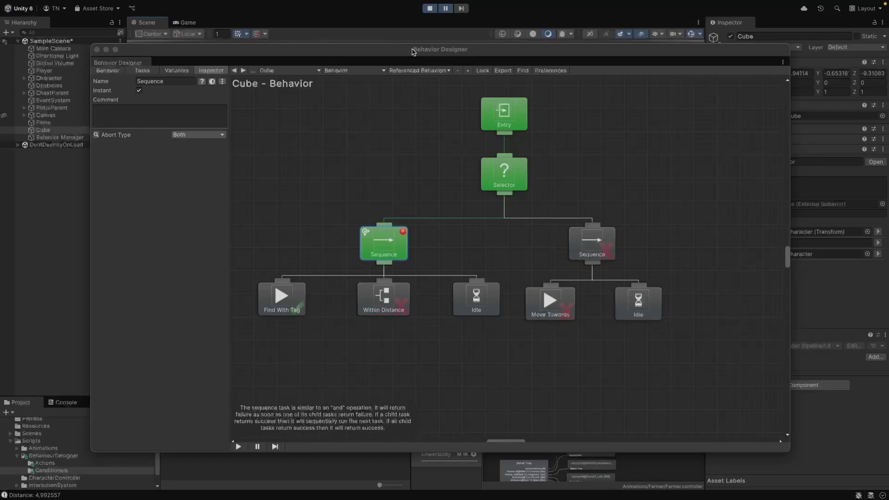
drag(413, 51, 715, 78)
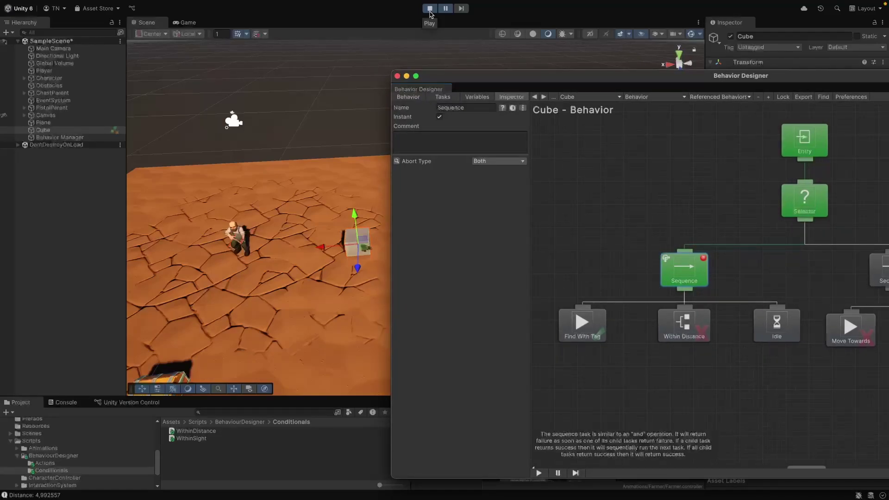
click(429, 9)
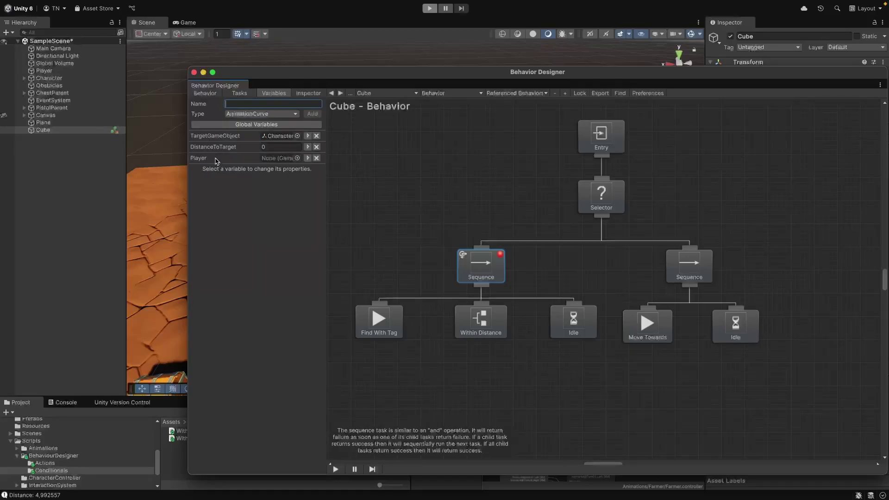
Step: Expand the Player variable and confirm its type stays GameObject
drag(302, 75, 245, 53)
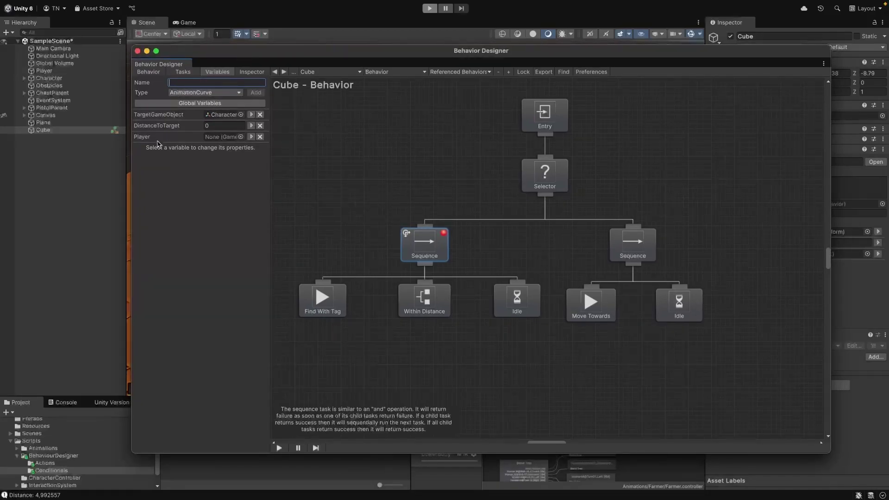
click(158, 142)
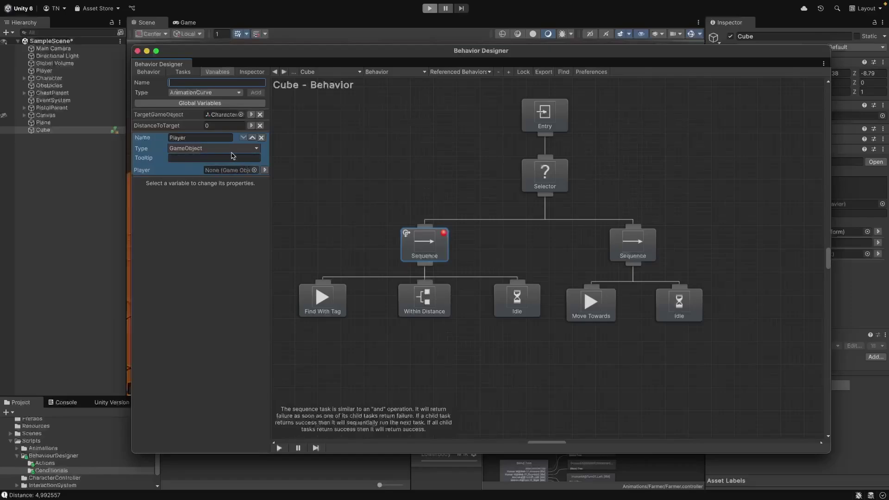
click(236, 151)
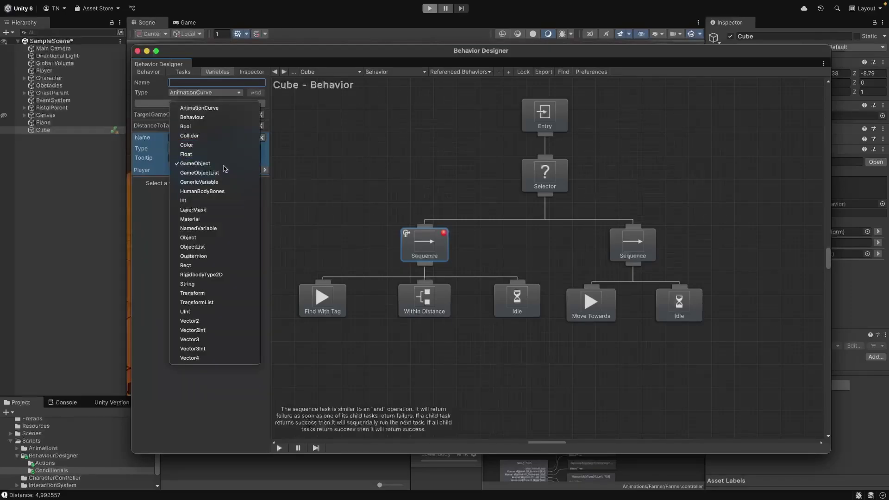
click(225, 164)
Step: Inspect the Find With Tag and Within Distance task settings, then show the Global Variables window
click(323, 314)
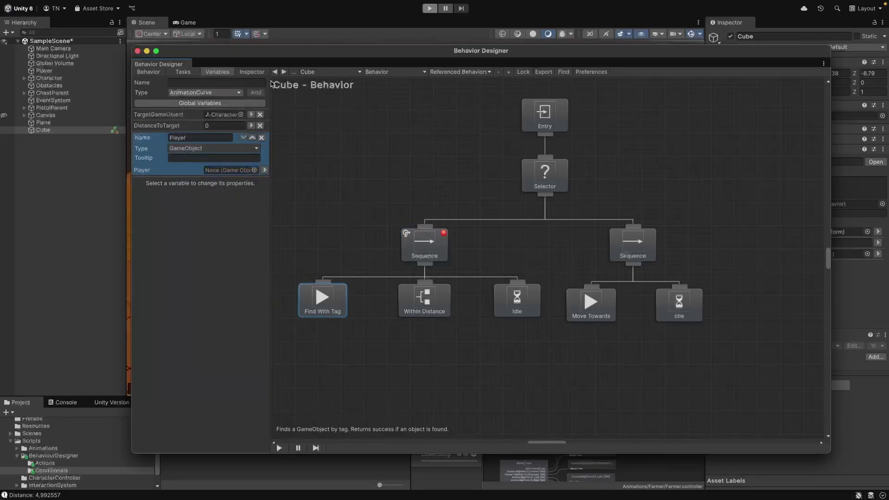
click(261, 73)
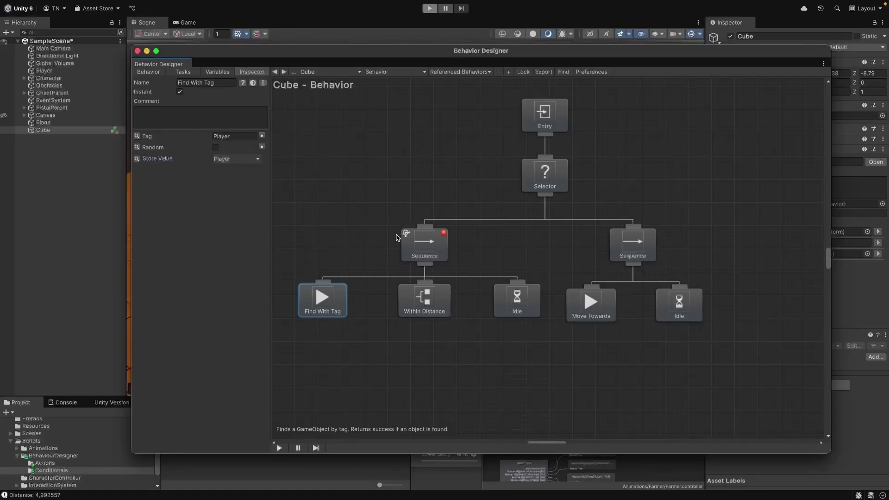
click(436, 307)
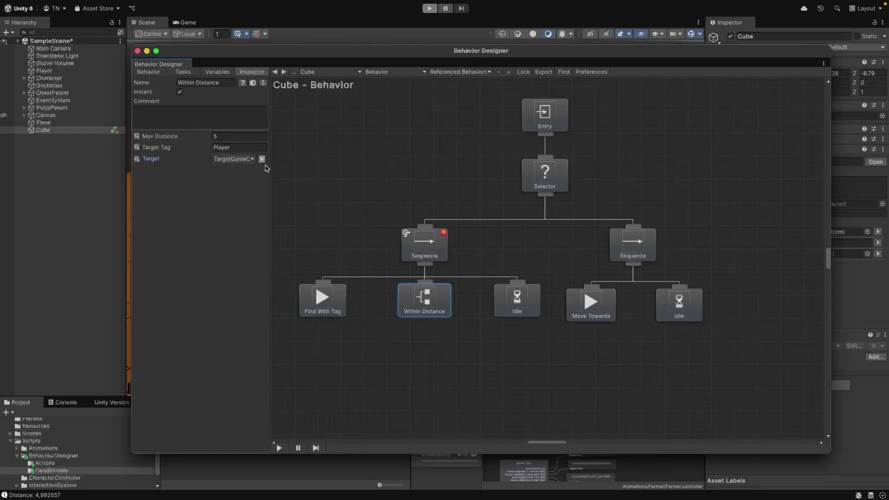
click(216, 72)
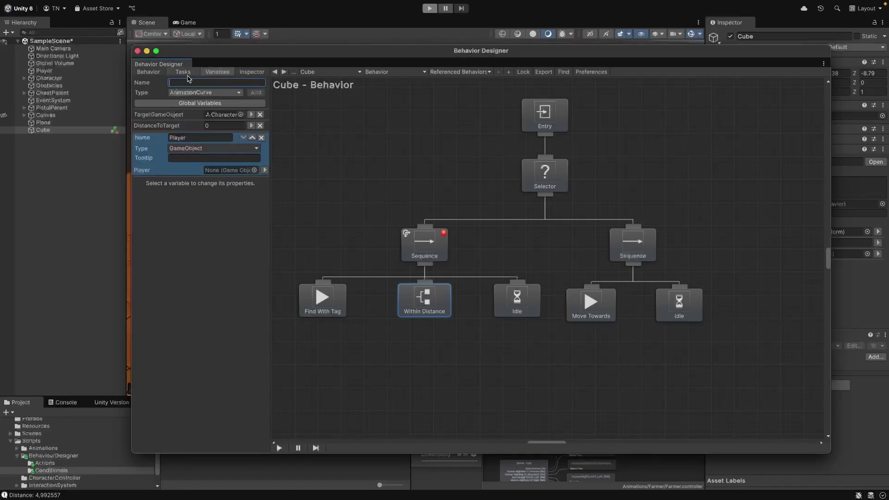
click(193, 104)
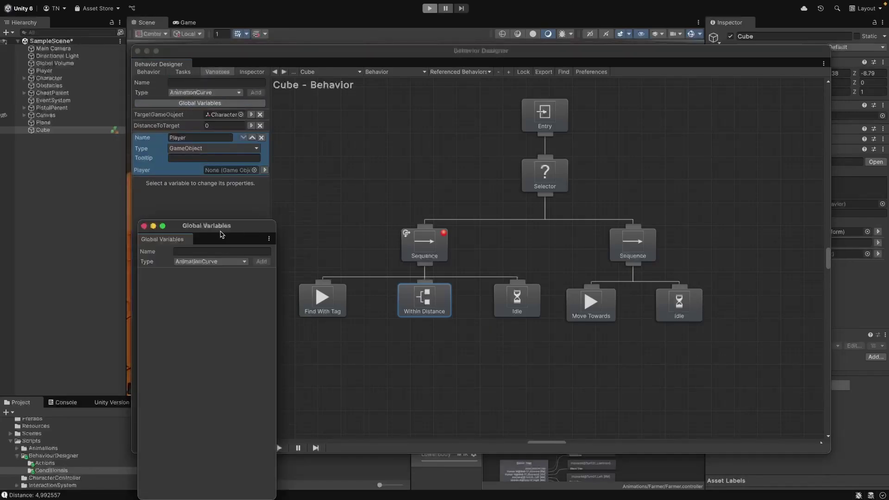
Step: Drag the Global Variables window to the centre of the Behavior Designer graph
drag(221, 235, 492, 106)
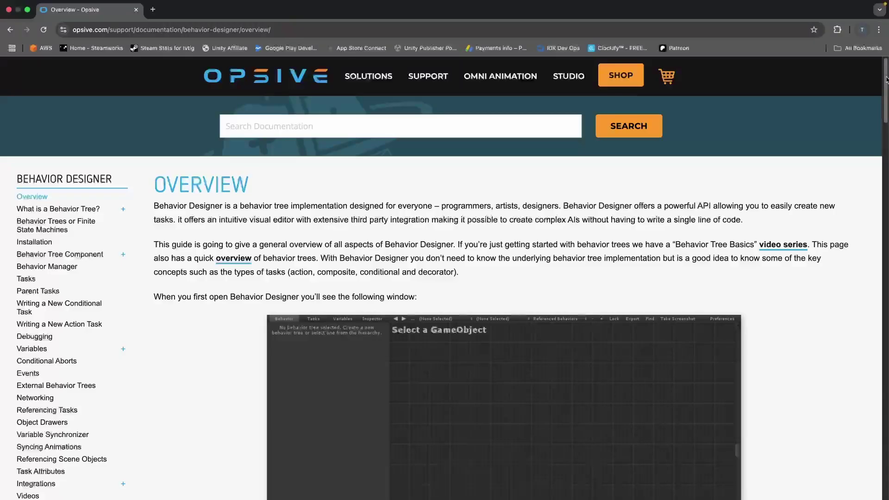
Step: Expand 'What is a Behavior Tree?' in the Overview sidebar and open Behavior Tree Flow
scroll(884, 79, down, 3)
mouse_move(887, 102)
mouse_down()
mouse_move(885, 397)
mouse_move(877, 149)
mouse_move(787, 81)
mouse_move(765, 75)
mouse_up()
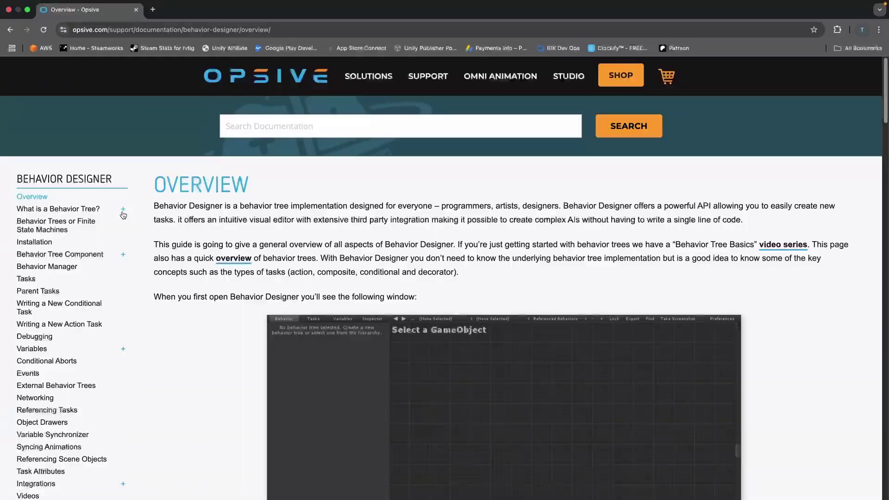
click(65, 209)
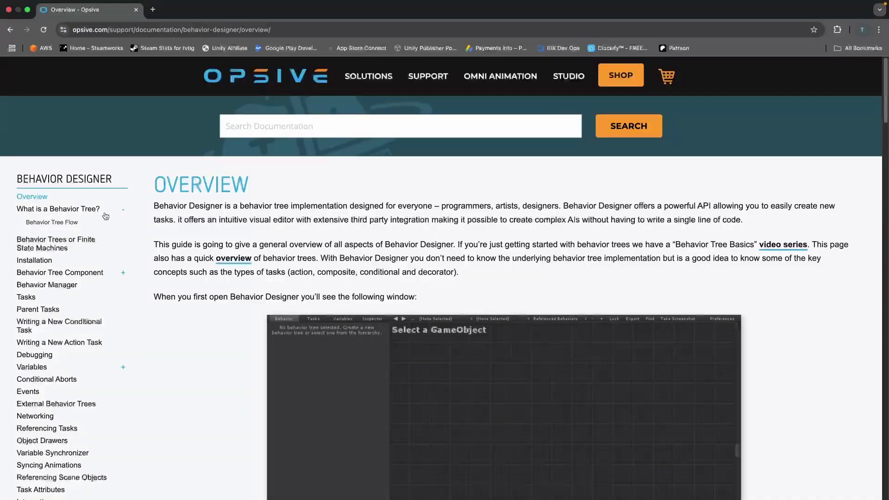
click(68, 225)
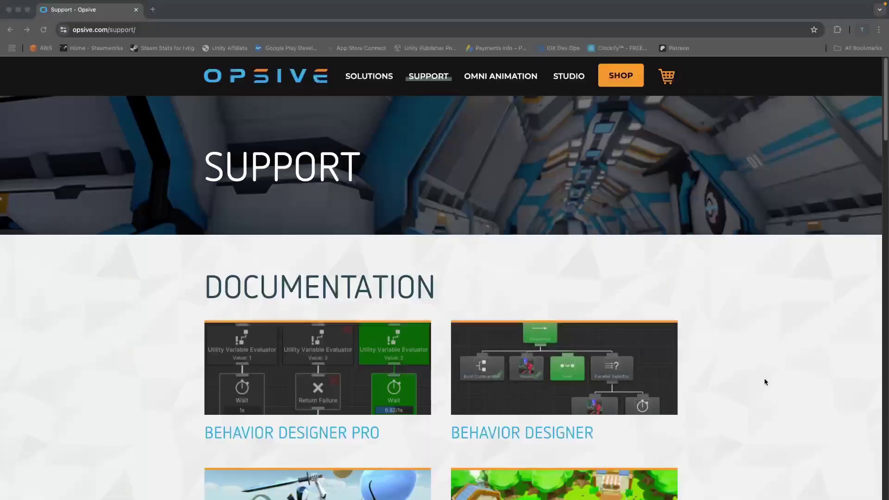
Step: Scroll down the Opsive Support page and go to the forum
scroll(765, 381, down, 5)
scroll(766, 381, down, 6)
scroll(765, 381, down, 7)
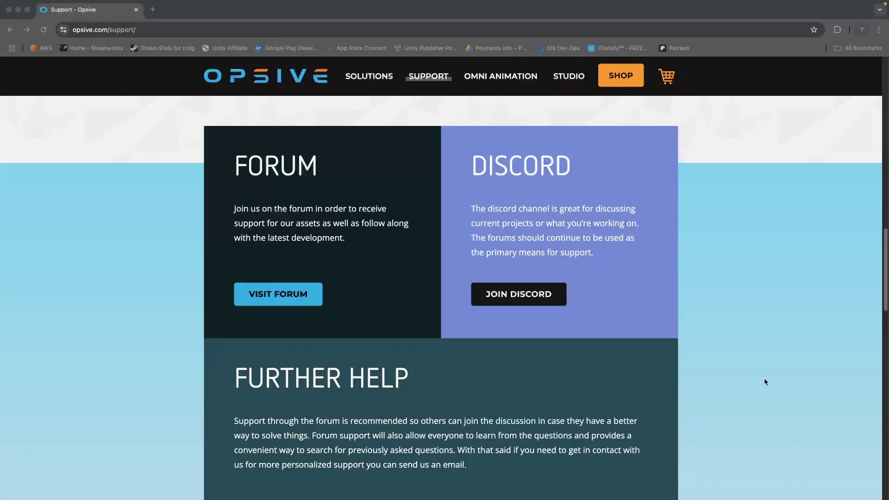
scroll(765, 381, down, 2)
click(261, 231)
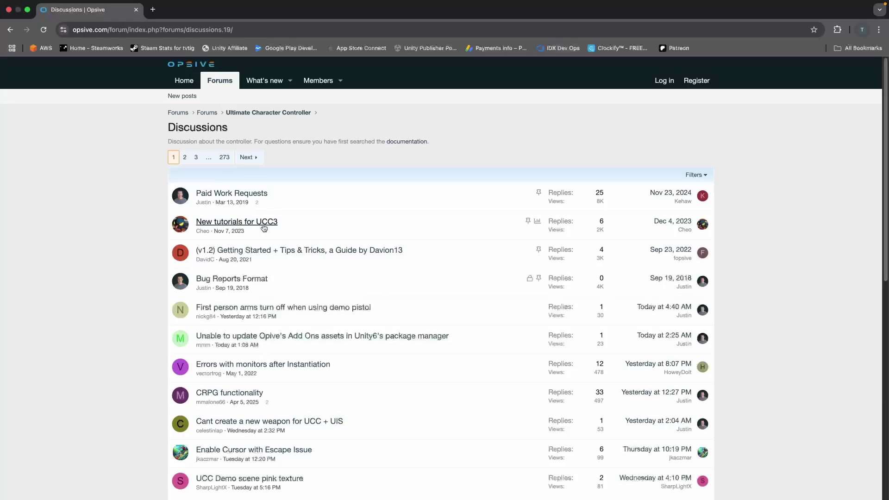
Step: Scroll through the Ultimate Character Controller Discussions thread list
scroll(431, 220, down, 1)
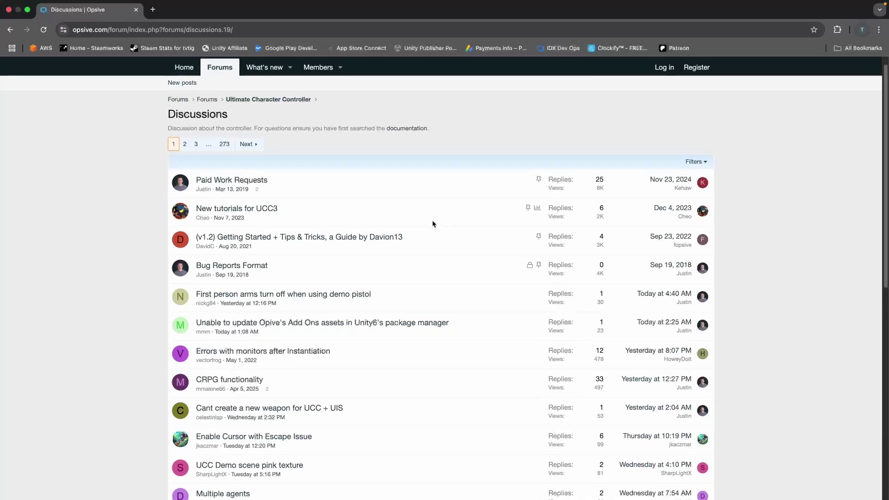
scroll(432, 224, down, 4)
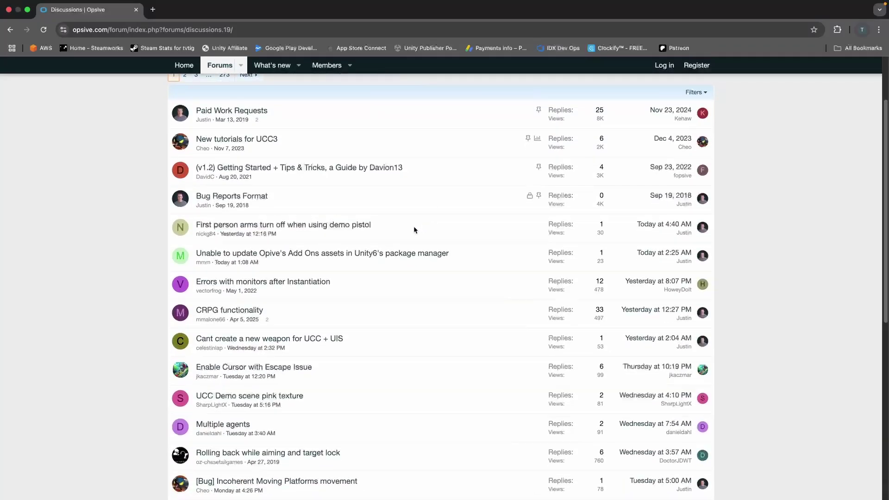
scroll(411, 228, down, 4)
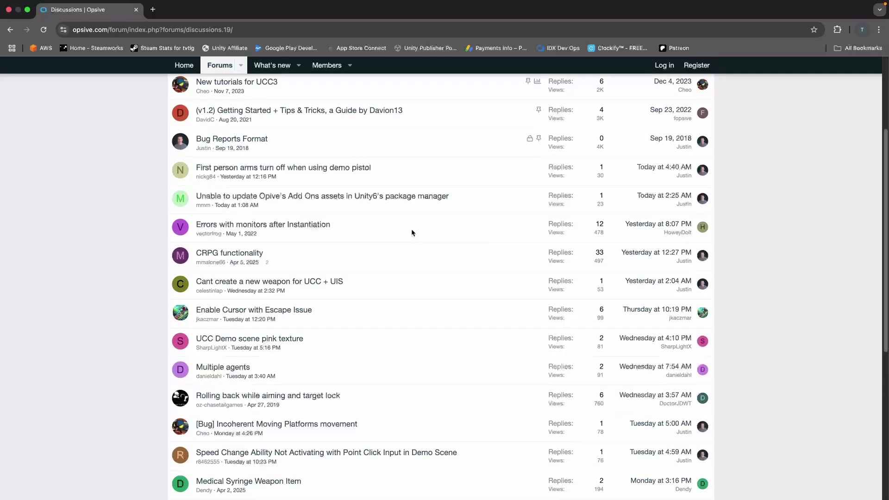
scroll(412, 233, down, 10)
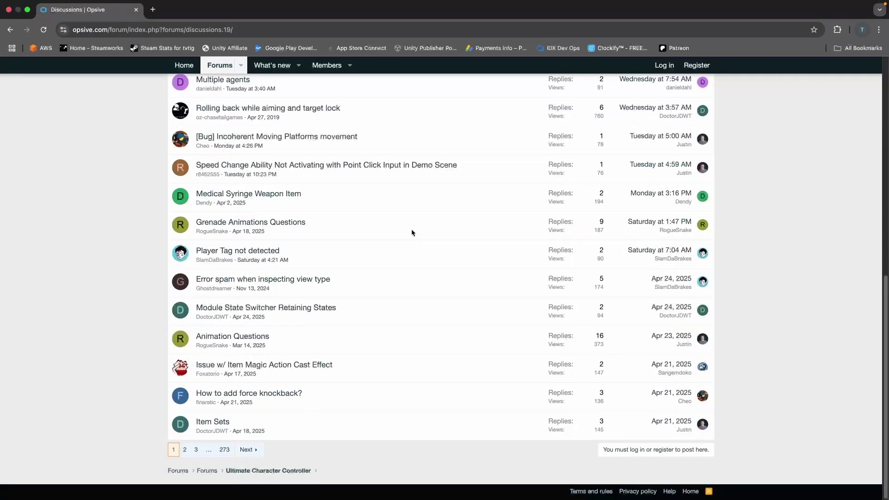